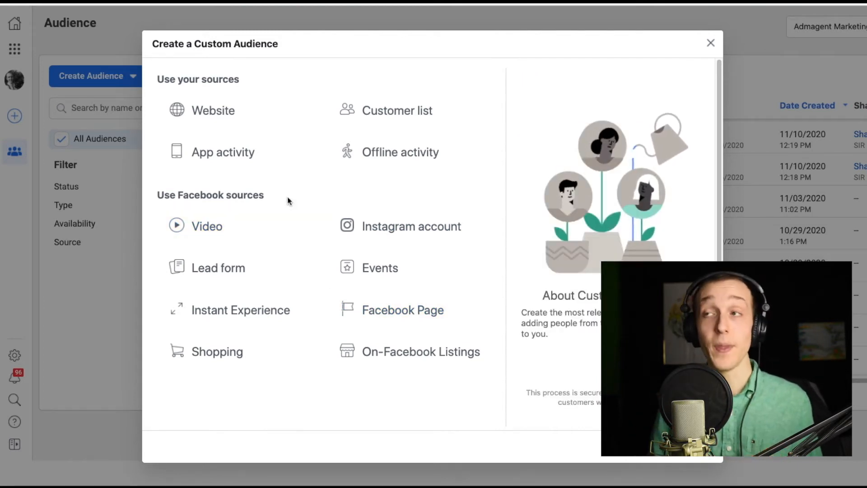
- Start a Website custom audience and keep AdmagentPixel as its pixel
{"action": "left_click", "coordinate": [235, 118]}
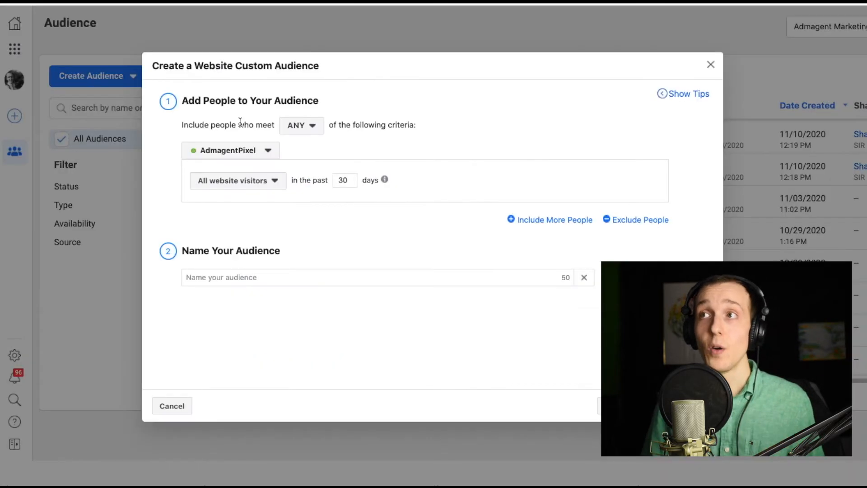
{"action": "left_click", "coordinate": [266, 151]}
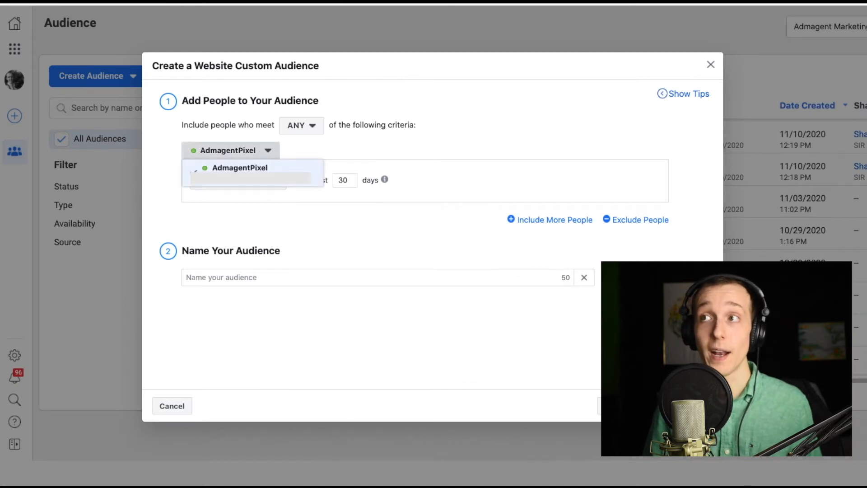
{"action": "left_click", "coordinate": [312, 150]}
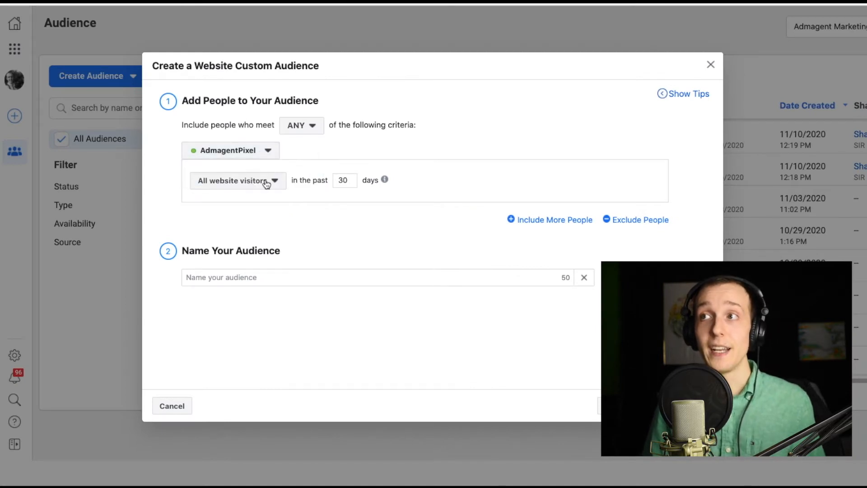
- Review the available website visitor criteria options for the audience rule
{"action": "left_click", "coordinate": [267, 183]}
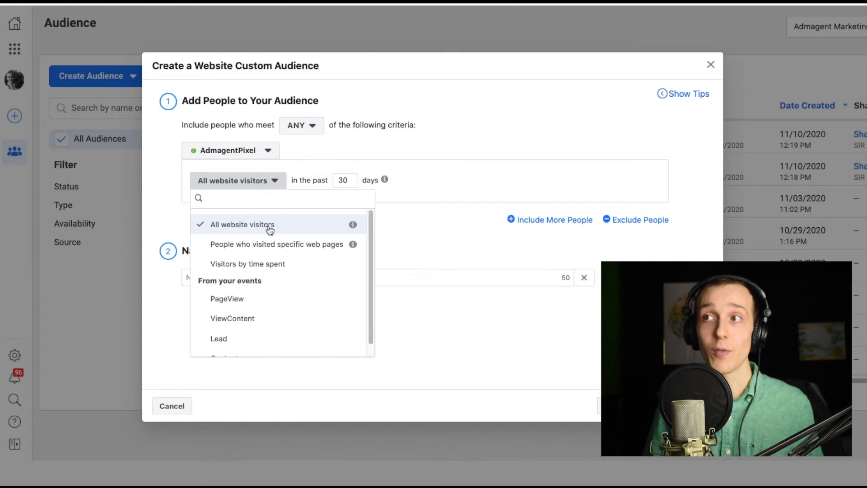
{"action": "scroll", "coordinate": [224, 302], "scroll_direction": "down", "scroll_amount": 1}
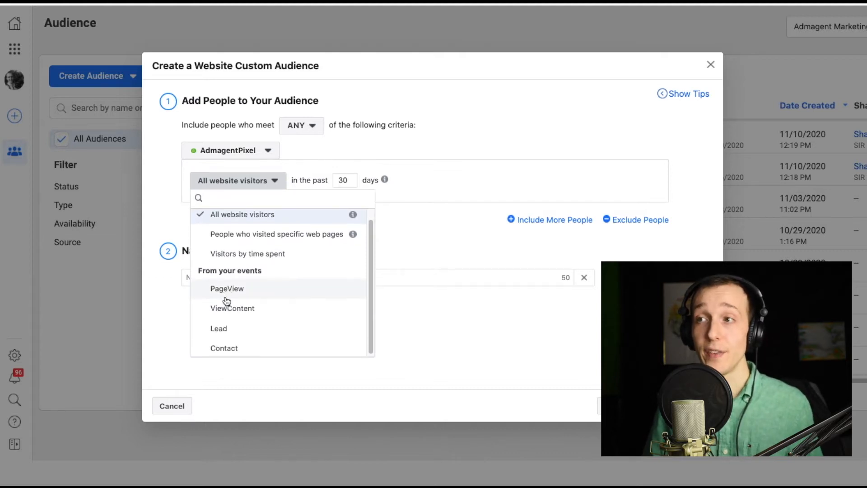
{"action": "scroll", "coordinate": [215, 310], "scroll_direction": "down", "scroll_amount": 1}
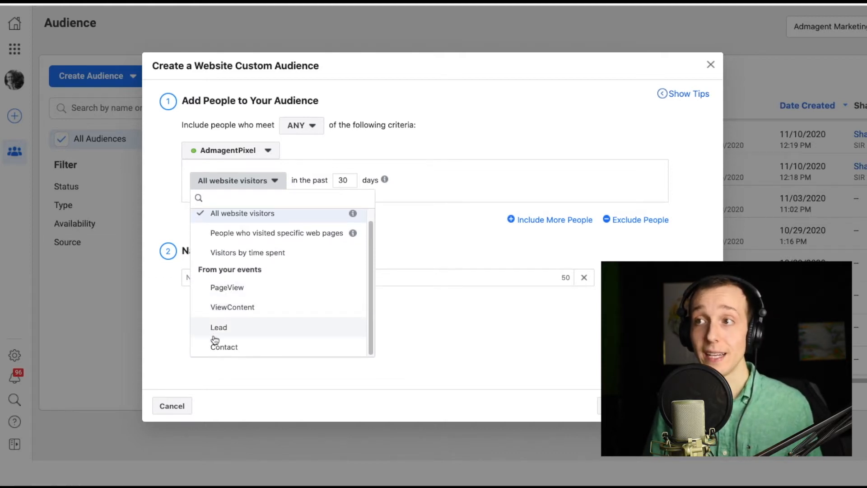
{"action": "scroll", "coordinate": [228, 218], "scroll_direction": "up", "scroll_amount": 1}
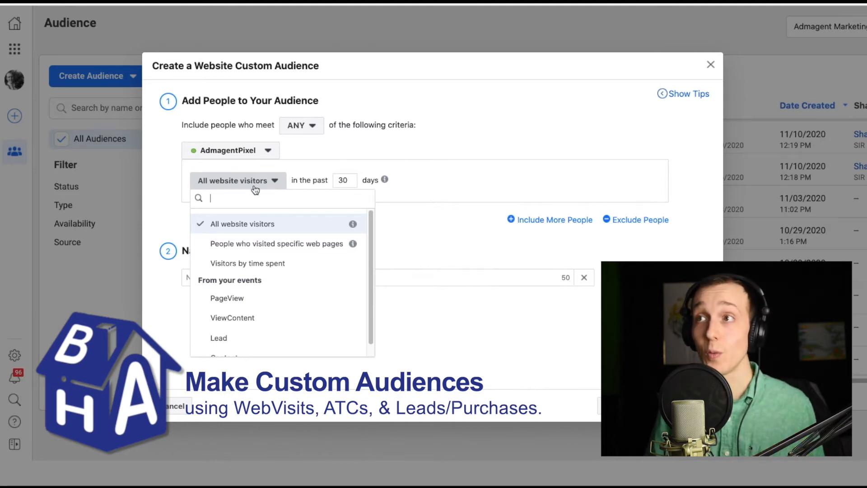
{"action": "left_click", "coordinate": [354, 187]}
- Set the all-website-visitors retention window to 180 days
{"action": "left_click", "coordinate": [353, 180]}
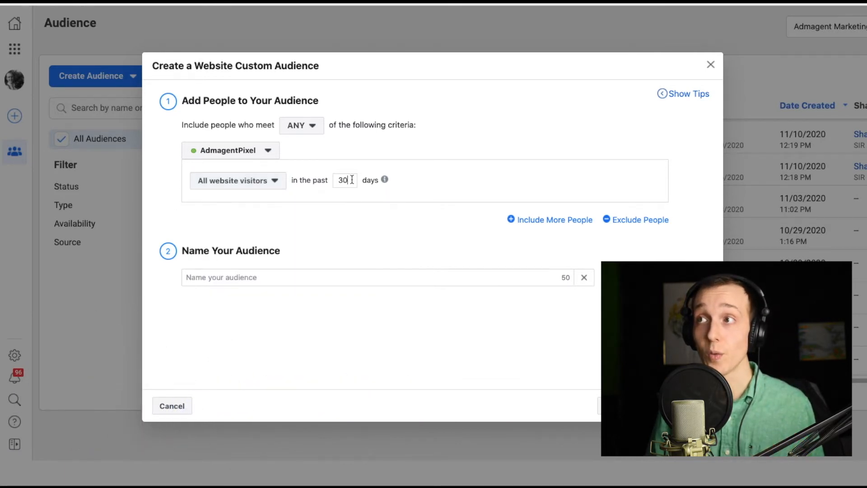
{"action": "key", "text": "BackSpace"}
{"action": "key", "text": "BackSpace"}
{"action": "type", "text": "180"}
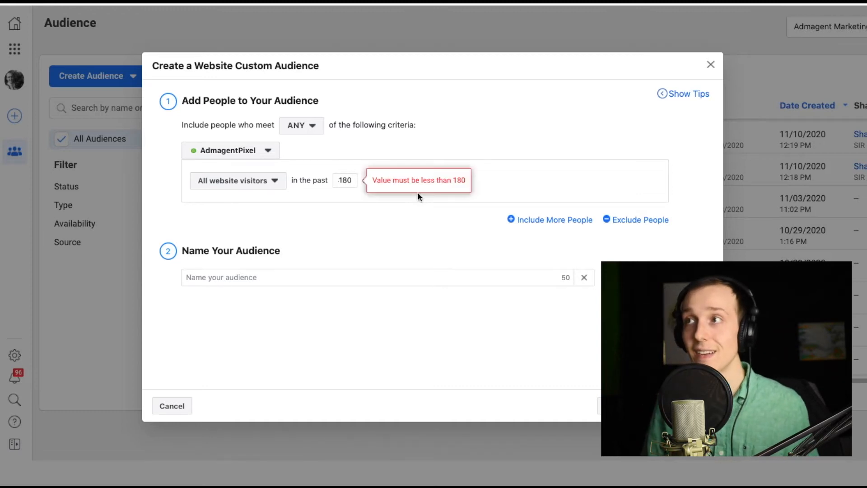
{"action": "left_click", "coordinate": [435, 217]}
- Name the audience "AllWeb Visits - 180 Days"
{"action": "left_click", "coordinate": [318, 273]}
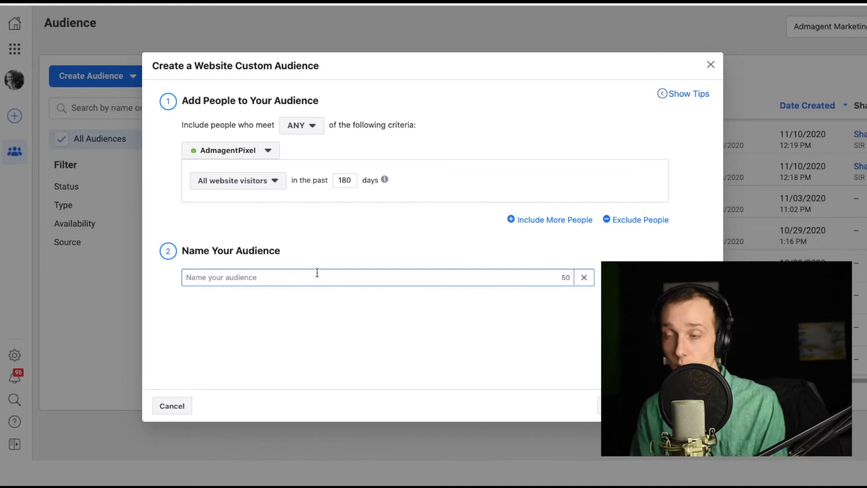
{"action": "type", "text": "AllWebvisits"}
{"action": "key", "text": "BackSpace"}
{"action": "key", "text": "BackSpace"}
{"action": "key", "text": "BackSpace"}
{"action": "key", "text": "BackSpace"}
{"action": "key", "text": "BackSpace"}
{"action": "key", "text": "BackSpace"}
{"action": "type", "text": "Visits 180 Days"}
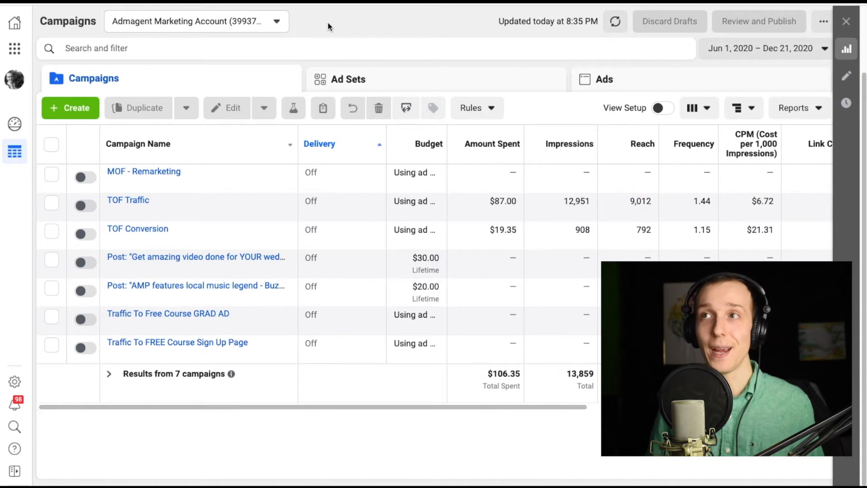
- Create a new campaign with the Conversions objective
{"action": "left_click", "coordinate": [75, 109]}
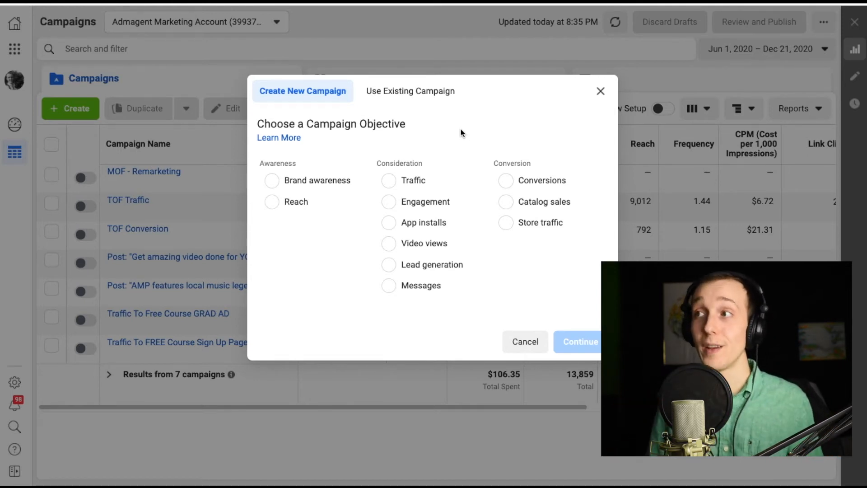
{"action": "left_click", "coordinate": [509, 183]}
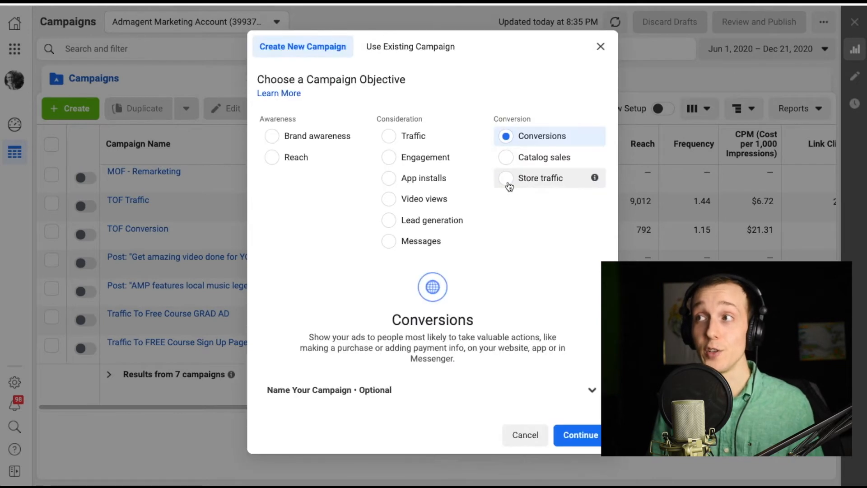
{"action": "left_click", "coordinate": [574, 433]}
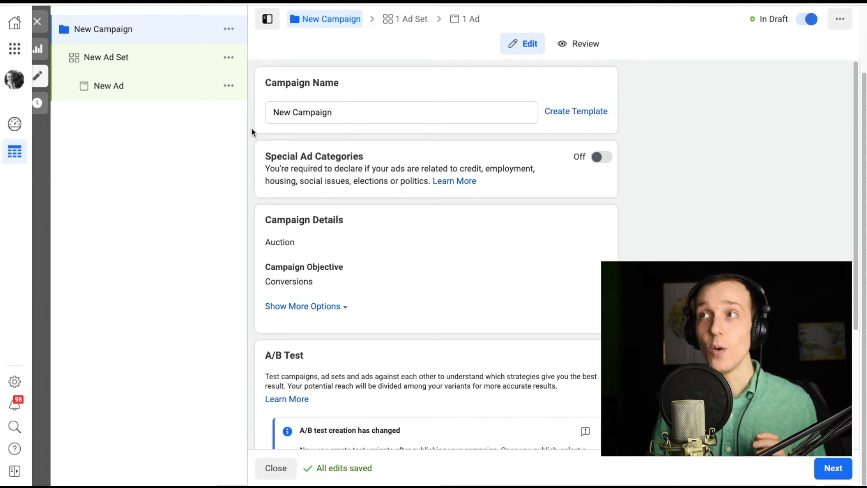
- Open the new ad set and choose a website conversion event for the AdmagentPixel
{"action": "left_click", "coordinate": [146, 60]}
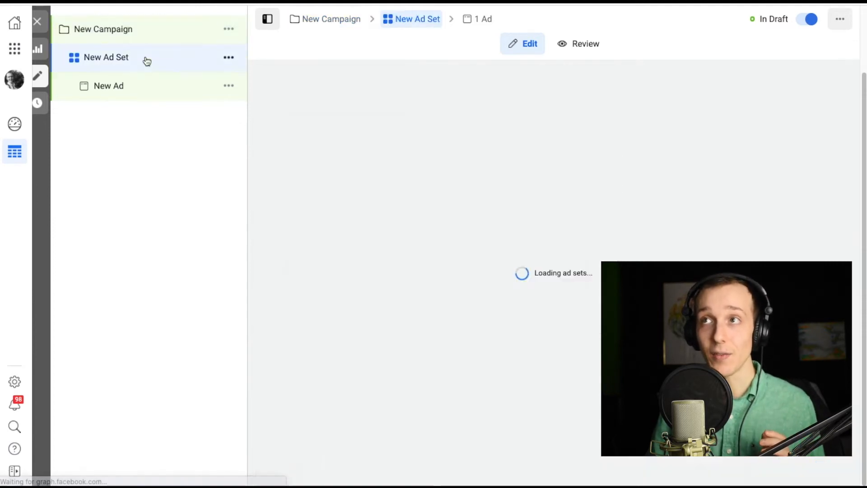
{"action": "scroll", "coordinate": [345, 198], "scroll_direction": "down", "scroll_amount": 1}
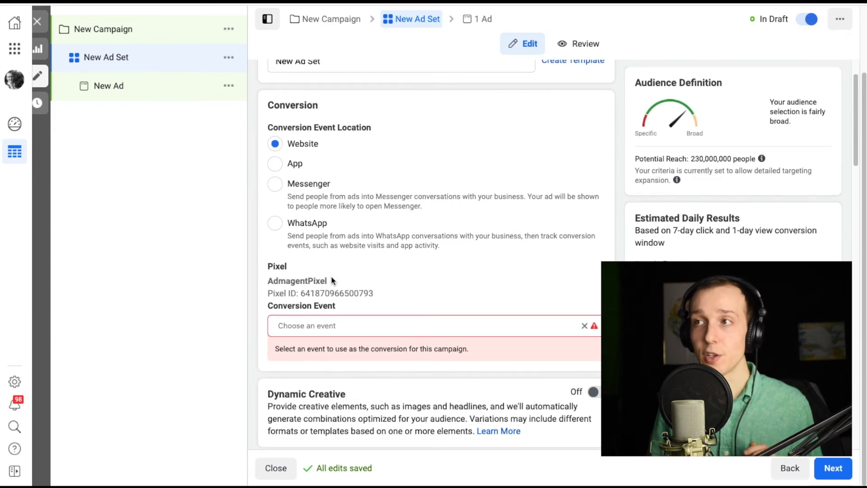
{"action": "left_click", "coordinate": [338, 325]}
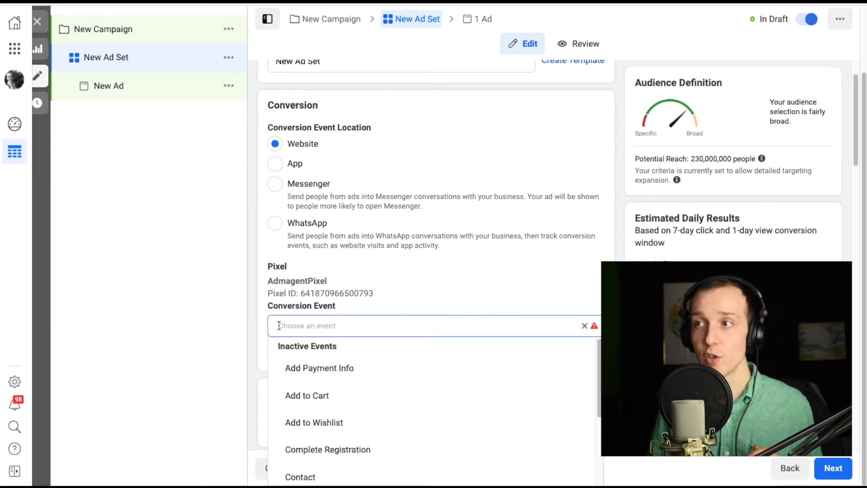
{"action": "scroll", "coordinate": [298, 361], "scroll_direction": "down", "scroll_amount": 2}
{"action": "scroll", "coordinate": [317, 369], "scroll_direction": "down", "scroll_amount": 4}
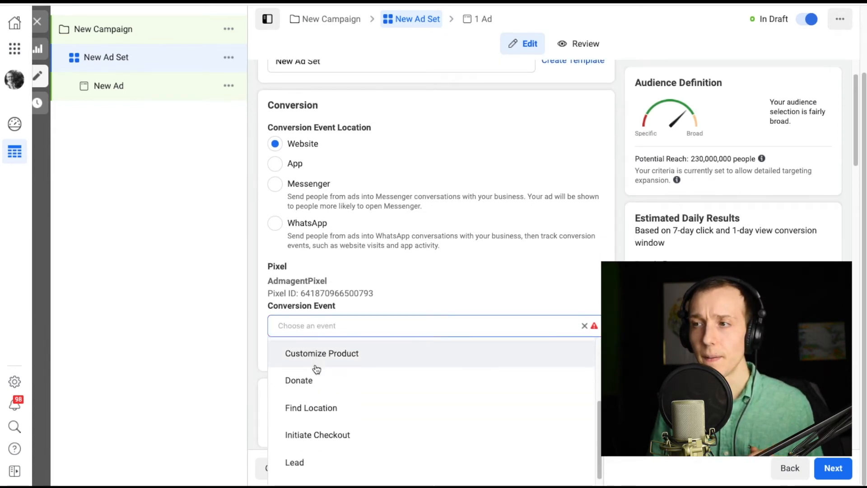
{"action": "left_click", "coordinate": [301, 416]}
- Add the AllWeb Visits - 180 Days custom audience to the ad set's audience
{"action": "scroll", "coordinate": [256, 335], "scroll_direction": "down", "scroll_amount": 5}
{"action": "scroll", "coordinate": [256, 335], "scroll_direction": "down", "scroll_amount": 10}
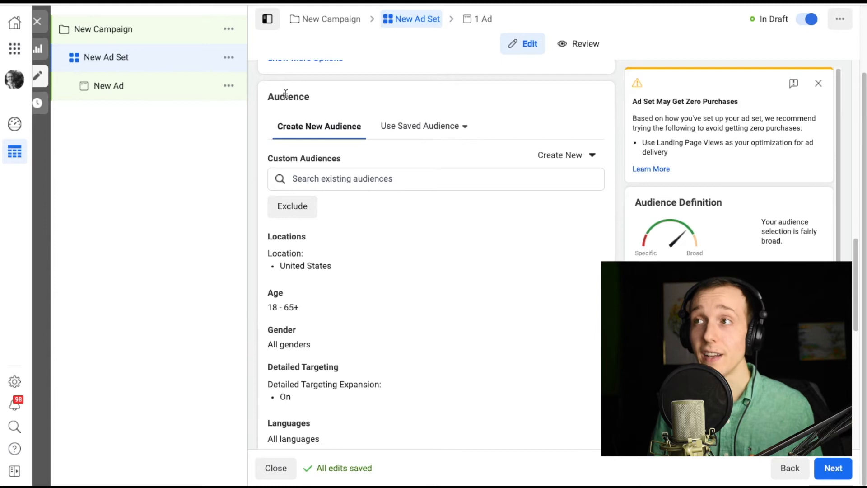
{"action": "left_click", "coordinate": [293, 179]}
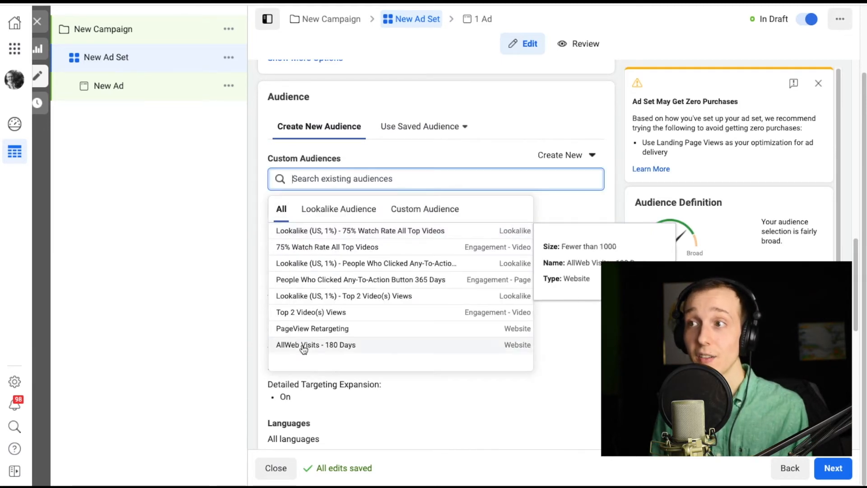
{"action": "left_click", "coordinate": [308, 346]}
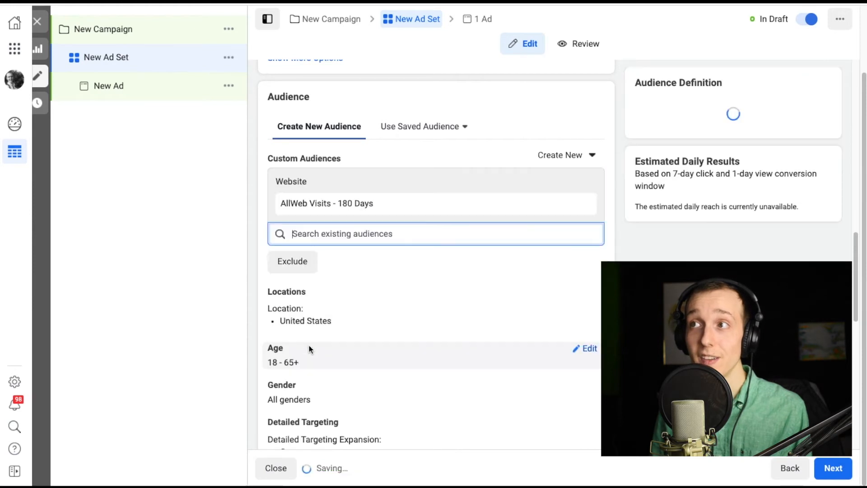
{"action": "left_click", "coordinate": [264, 237]}
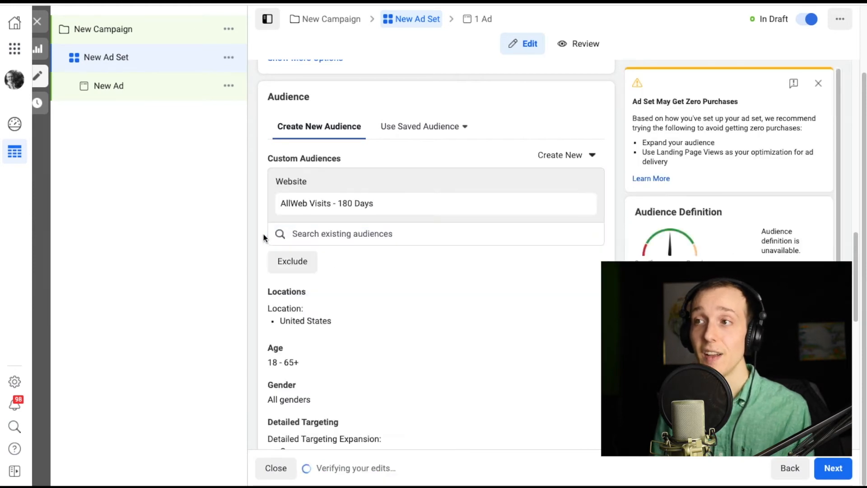
- Open the New Ad level of the draft campaign
{"action": "scroll", "coordinate": [263, 237], "scroll_direction": "down", "scroll_amount": 1}
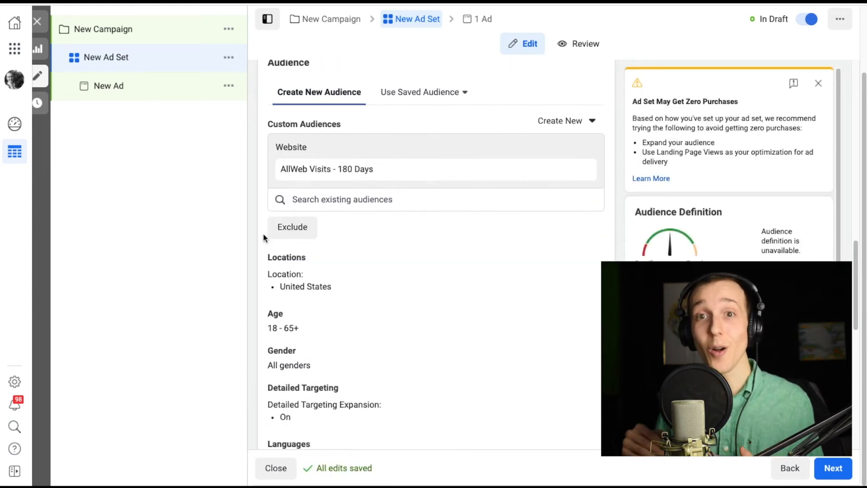
{"action": "mouse_move", "coordinate": [283, 170]}
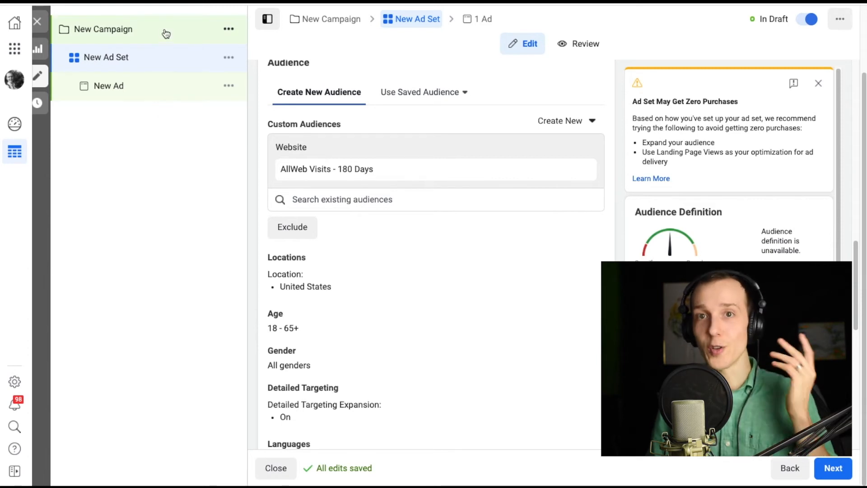
{"action": "left_click", "coordinate": [162, 85]}
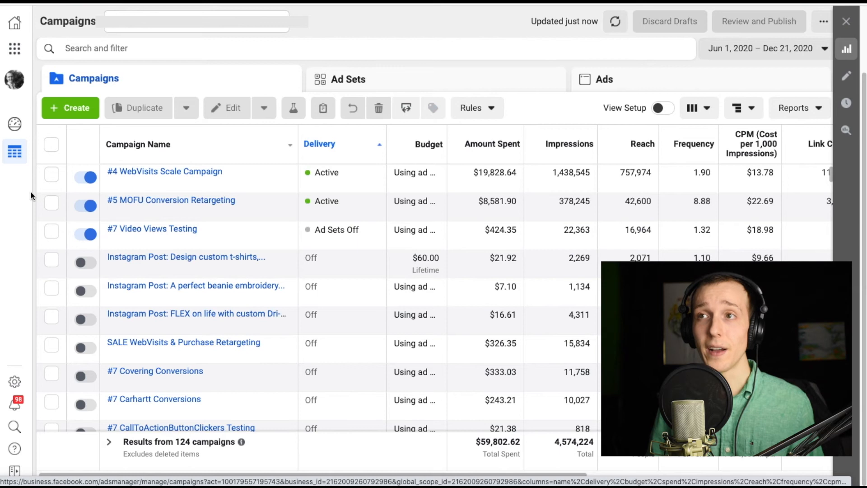
- Open the ad sets of the #5 MOFU Conversion Retargeting campaign and review their purchase results columns
{"action": "left_click", "coordinate": [52, 204]}
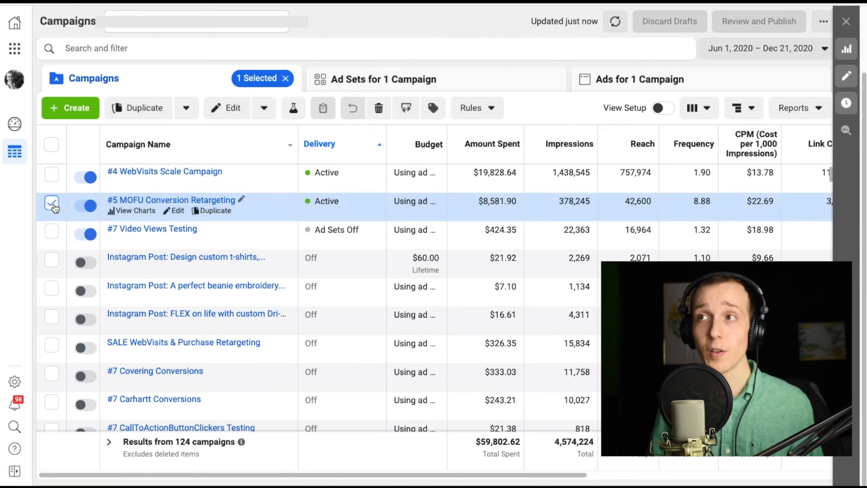
{"action": "left_click", "coordinate": [470, 78]}
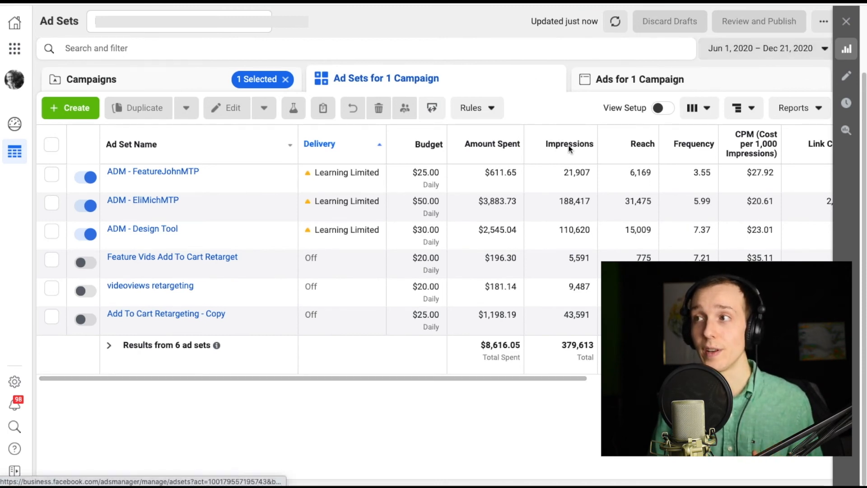
{"action": "left_click_drag", "start_coordinate": [520, 379], "coordinate": [854, 379]}
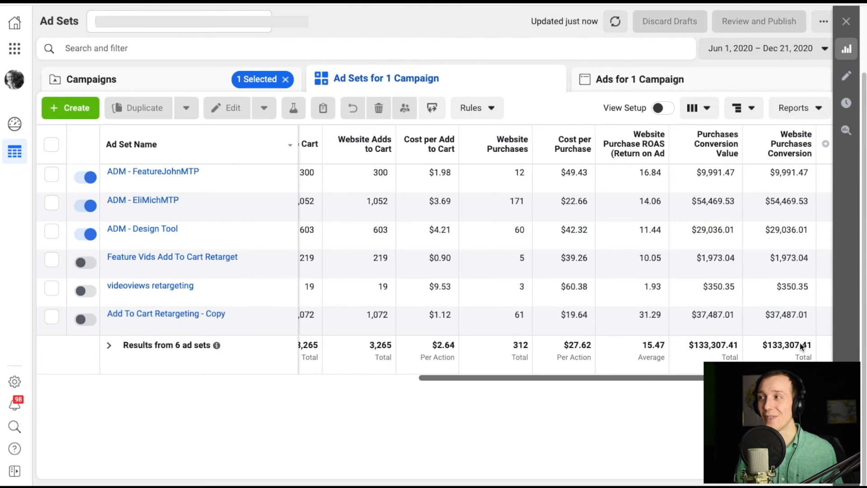
{"action": "left_click_drag", "start_coordinate": [739, 345], "coordinate": [688, 346]}
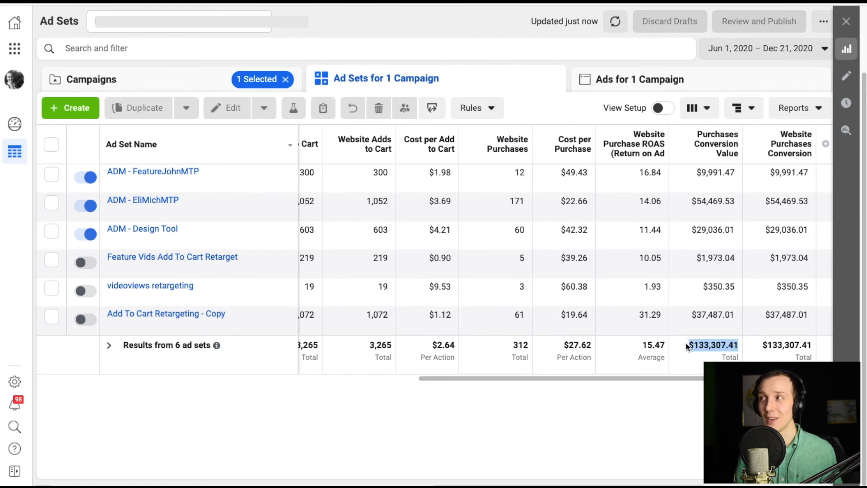